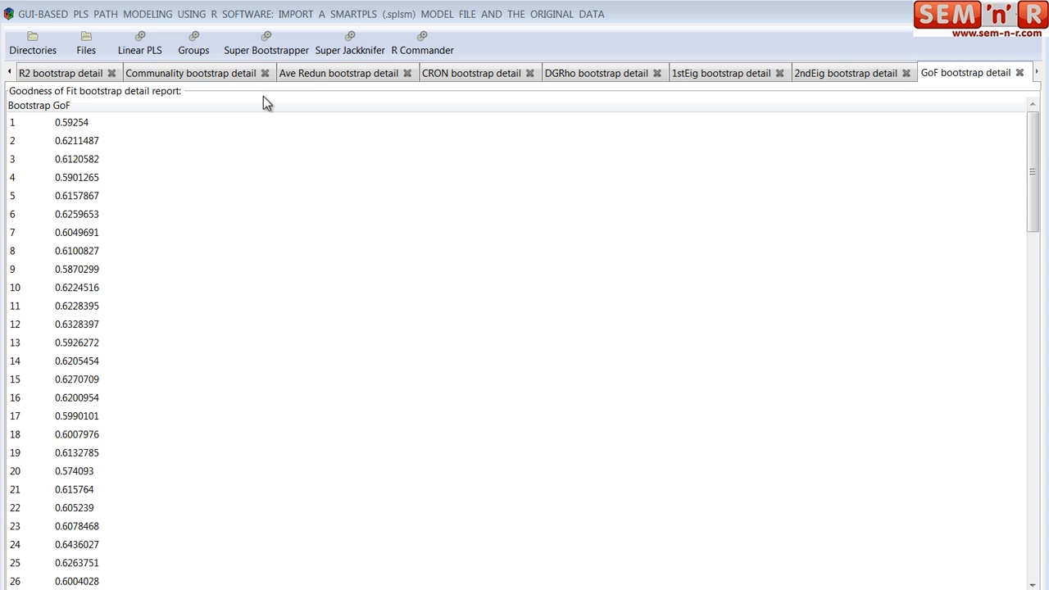
# - Run the Super Jackknifer with path weighting and scaled data, producing summary and detail reports and saving the reports to disk
pyautogui.click(351, 50)
pyautogui.moveTo(465, 225); pyautogui.dragTo(297, 131)
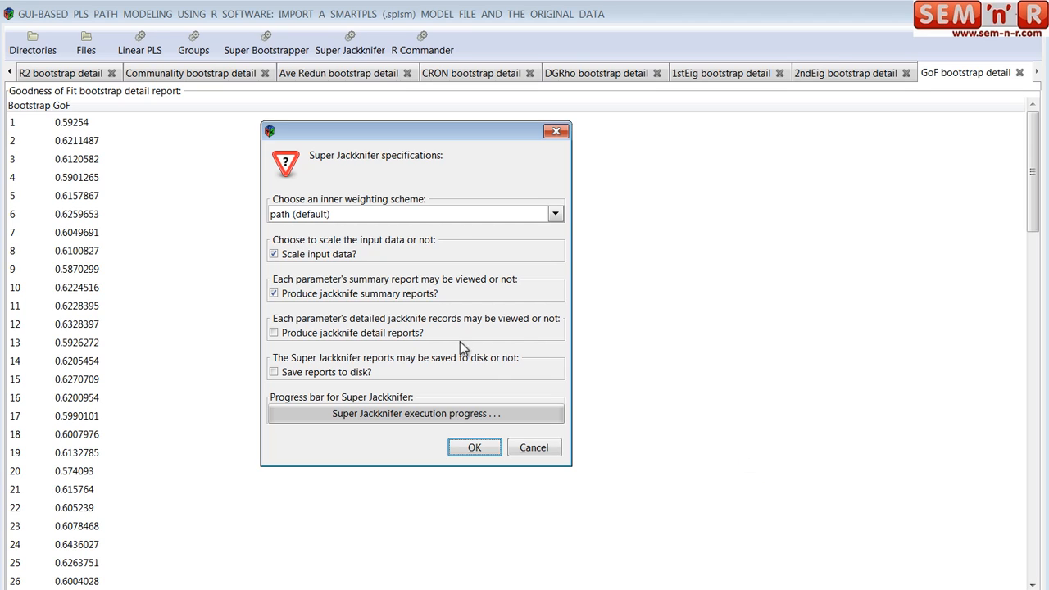
pyautogui.click(273, 332)
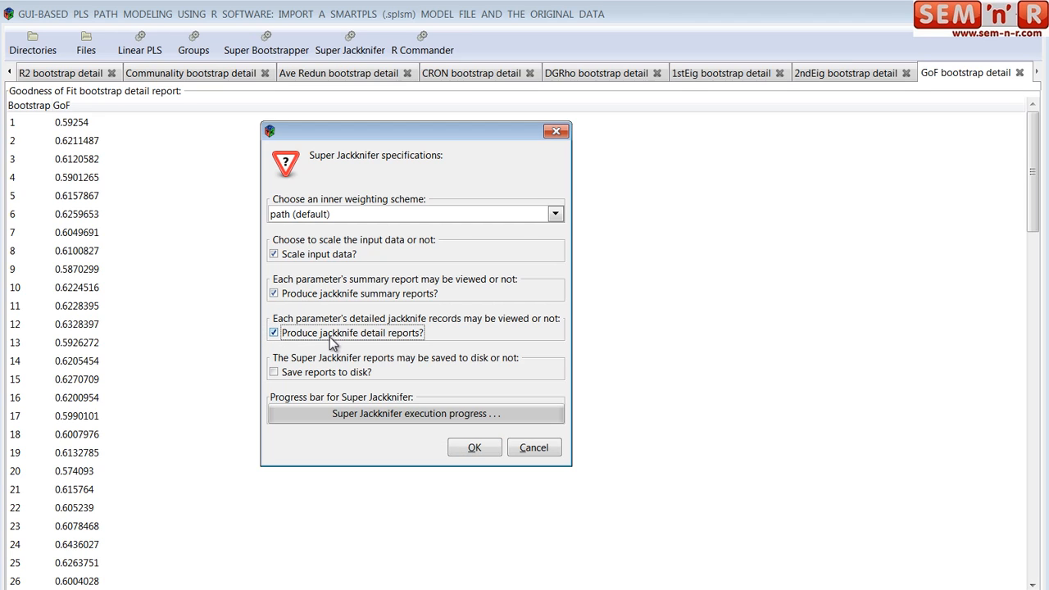
pyautogui.click(274, 373)
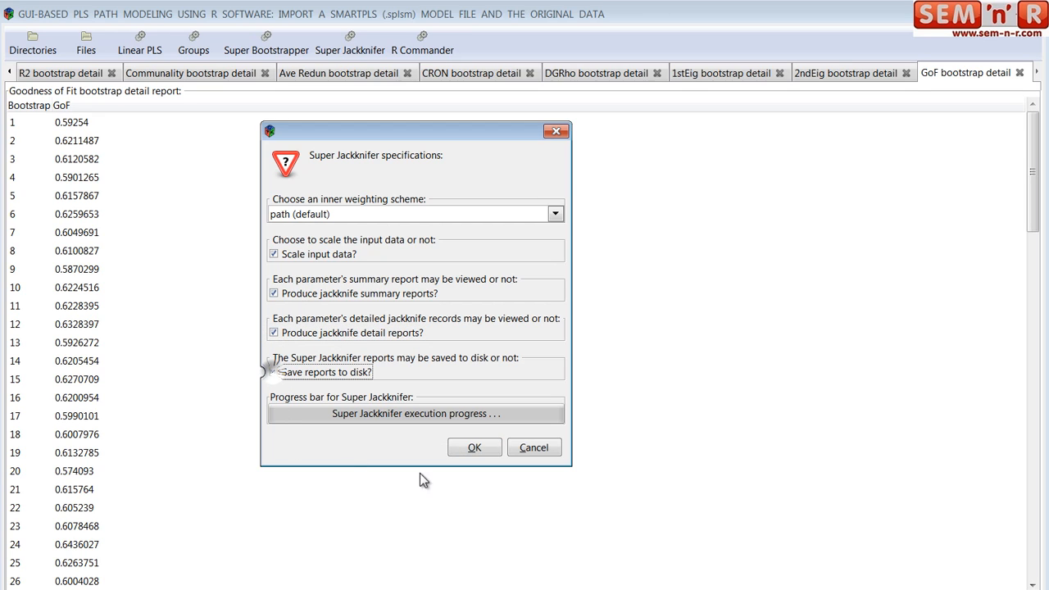
pyautogui.click(477, 451)
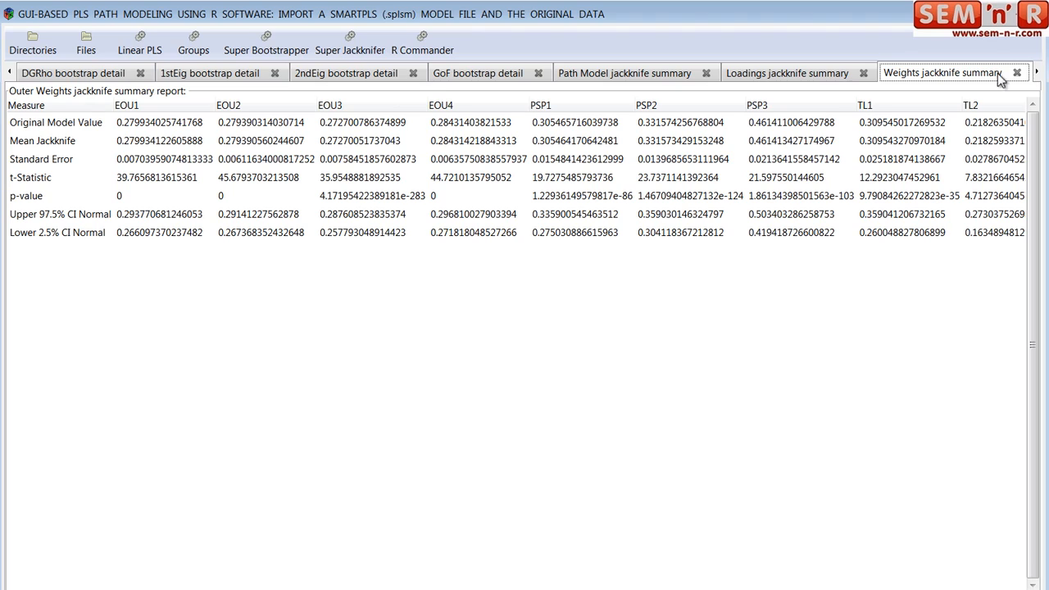
# - Examine the jackknife summary reports for the path model coefficients, outer loadings and outer weights, checking the bootstrap GoF detail in between
pyautogui.click(637, 79)
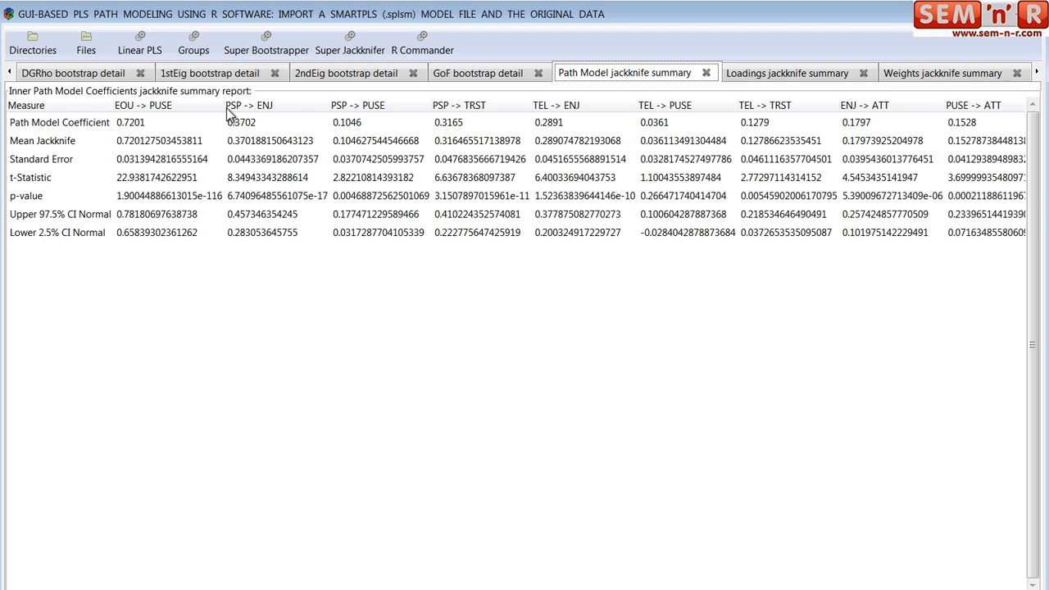
pyautogui.click(469, 75)
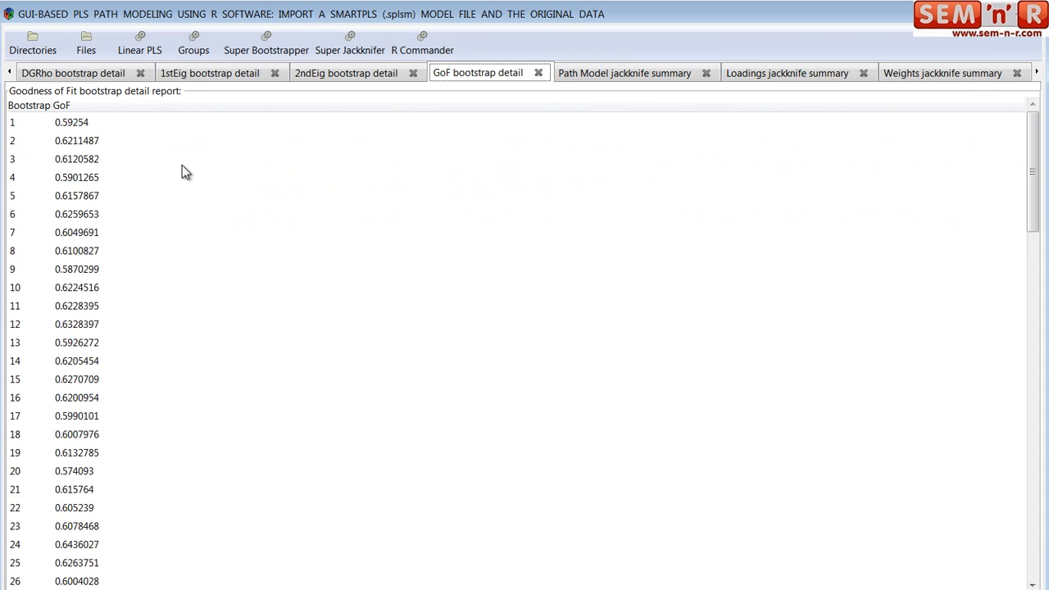
pyautogui.click(601, 74)
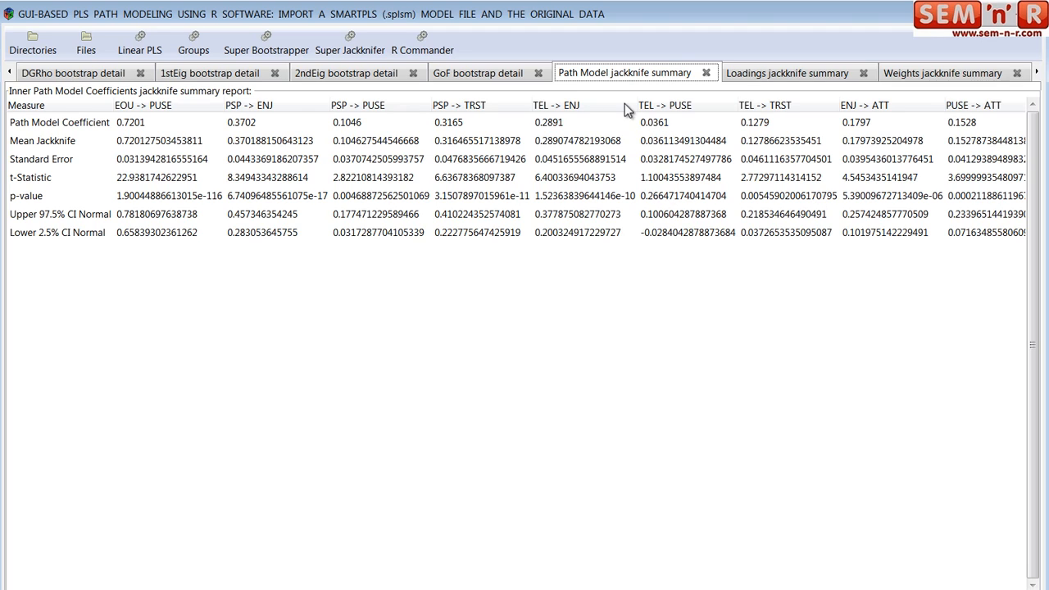
pyautogui.click(800, 72)
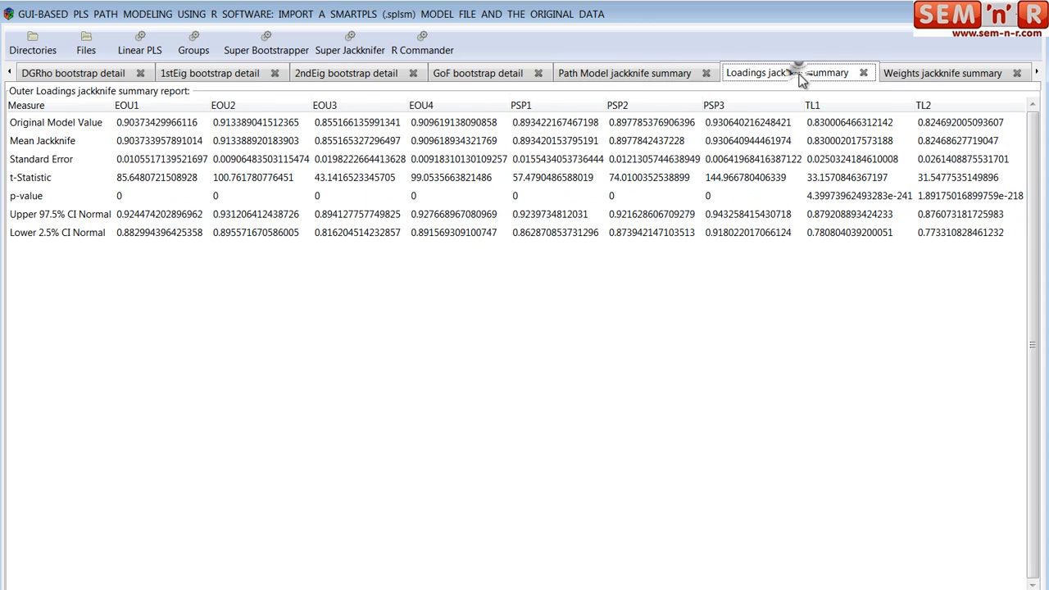
pyautogui.click(976, 76)
# - Review the jackknife summary reports from LV Scores through Direct, Indirect and Total Effects to AVE and R2
pyautogui.click(1038, 72)
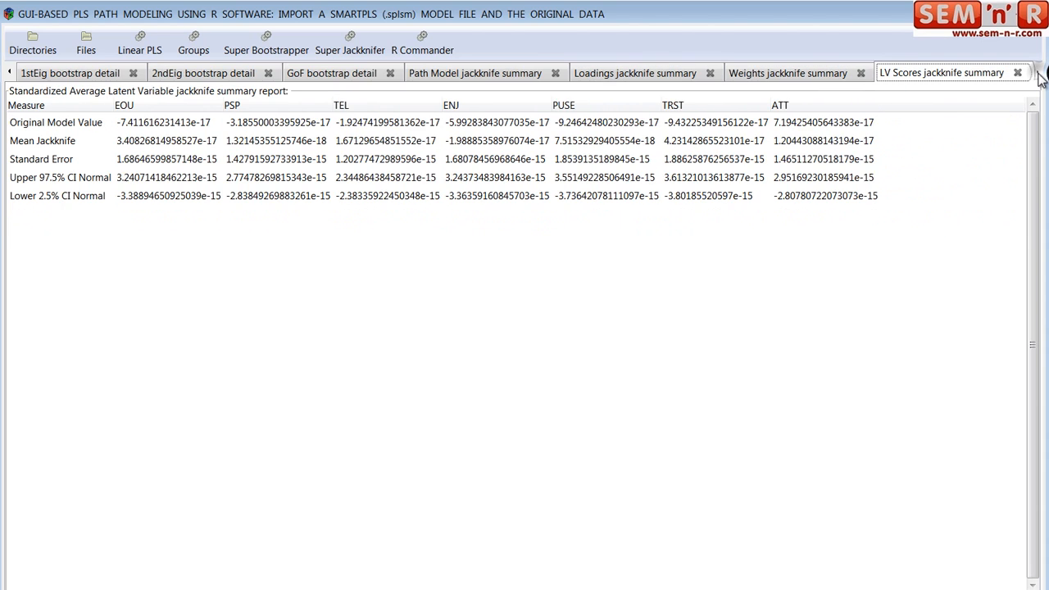
pyautogui.click(1038, 72)
pyautogui.click(1038, 72)
pyautogui.click(1038, 72)
pyautogui.click(1038, 72)
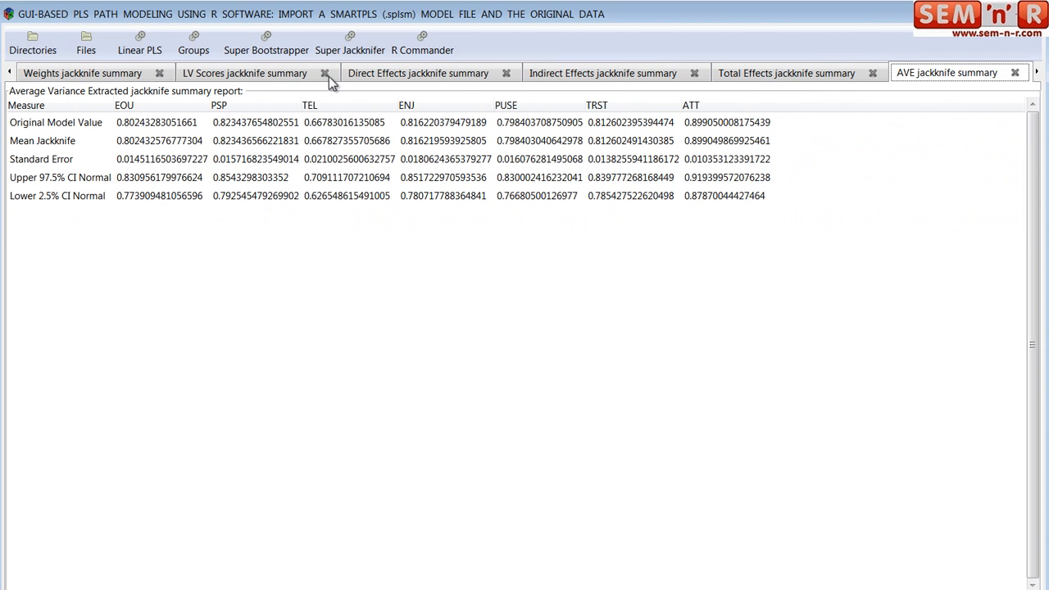
pyautogui.click(247, 74)
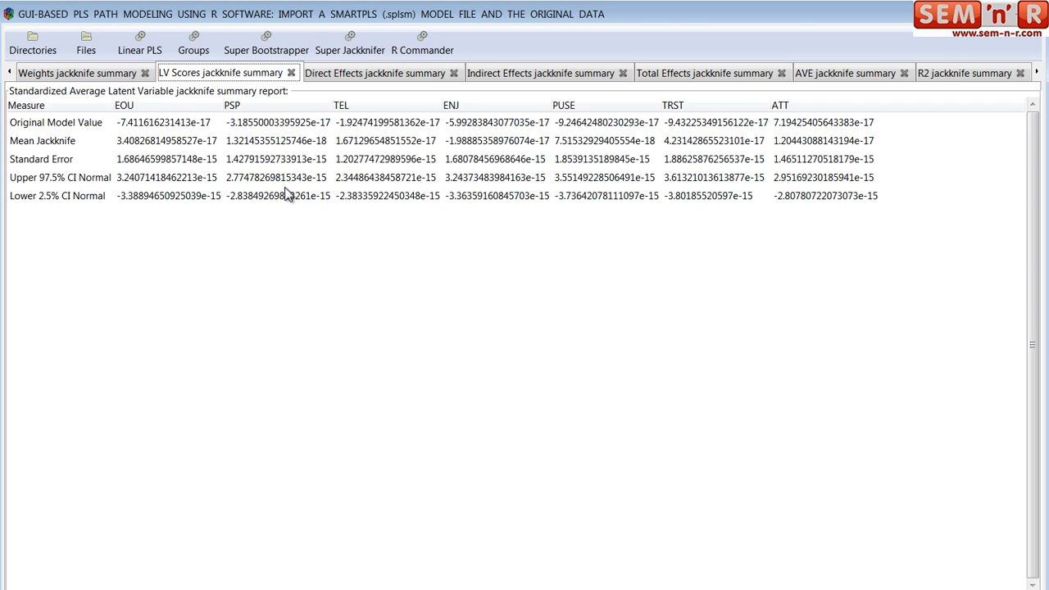
pyautogui.click(364, 74)
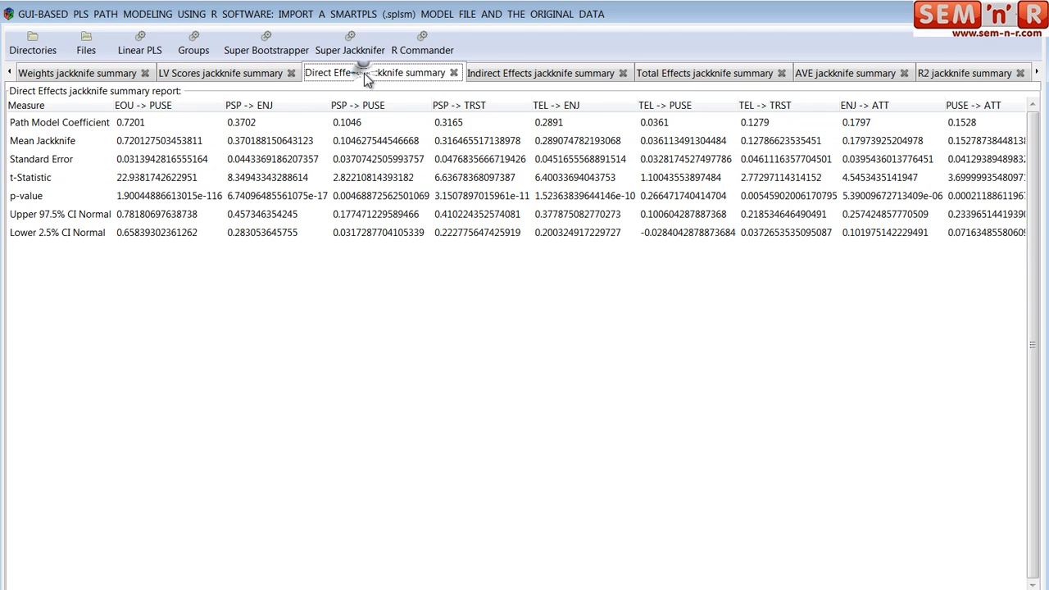
pyautogui.click(523, 74)
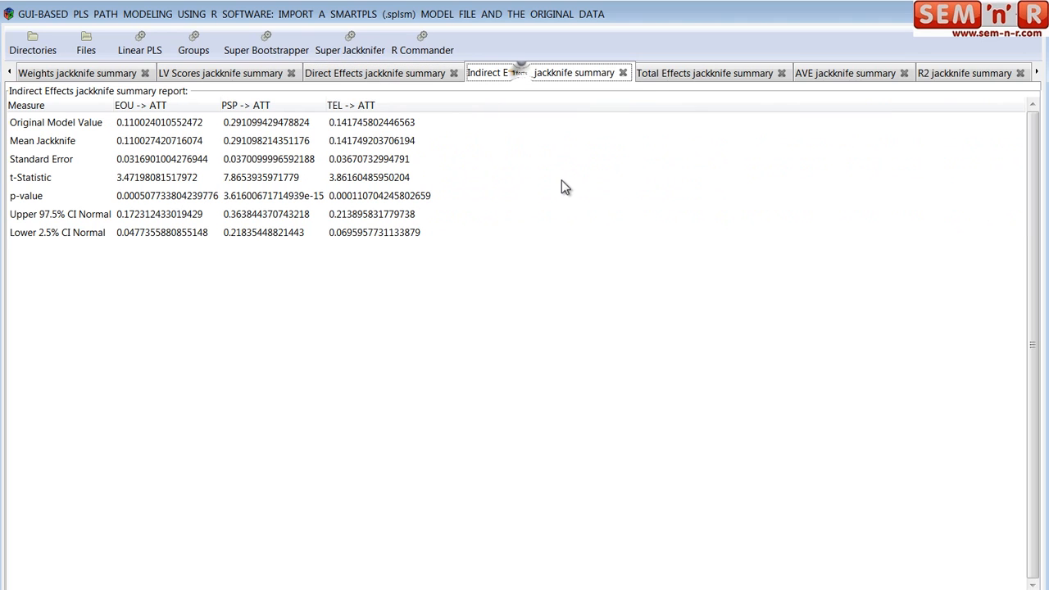
pyautogui.click(689, 72)
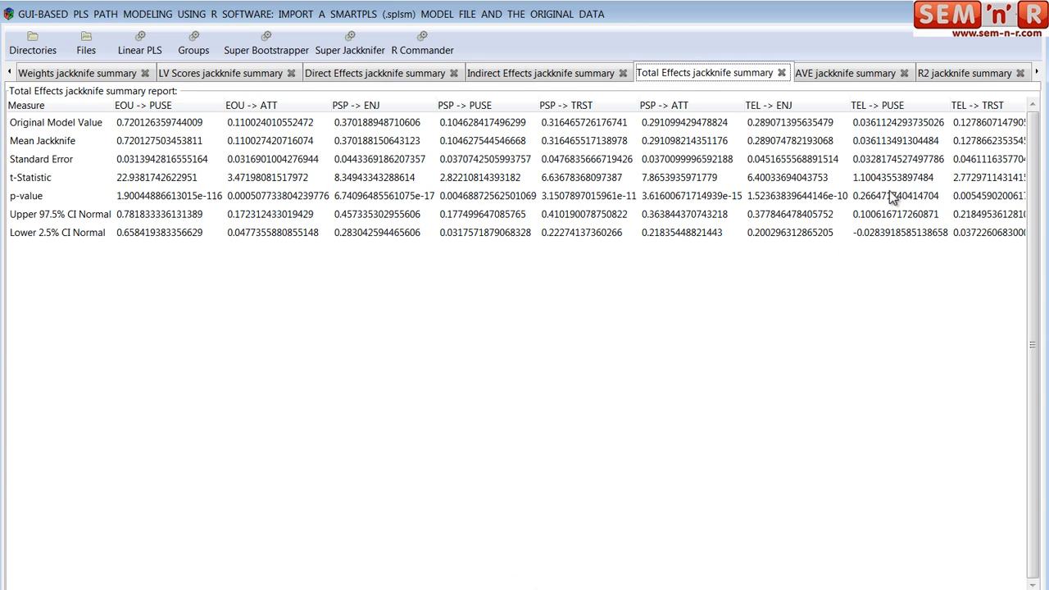
pyautogui.click(848, 75)
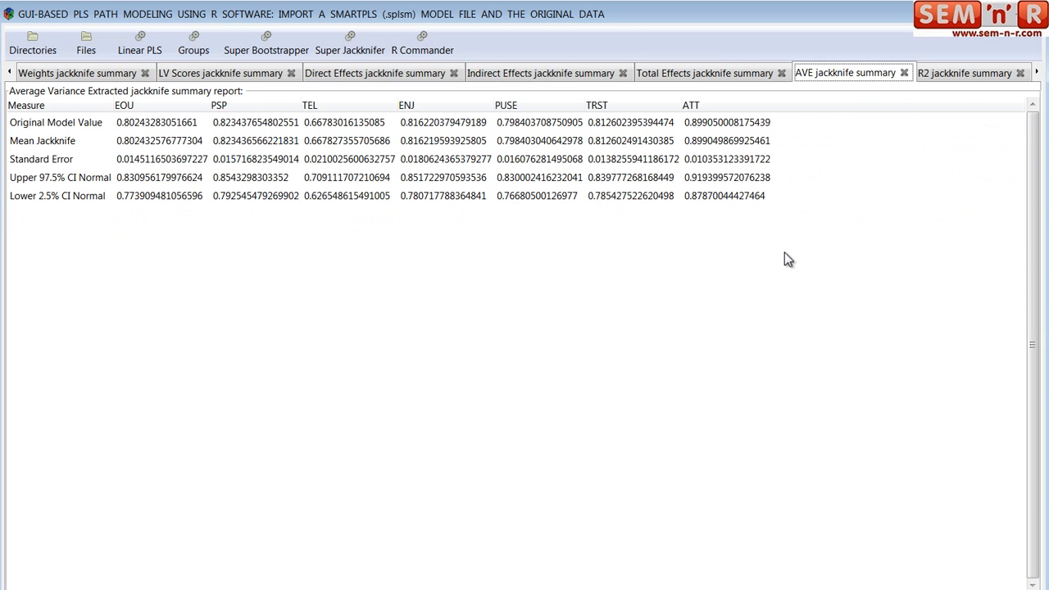
pyautogui.click(982, 78)
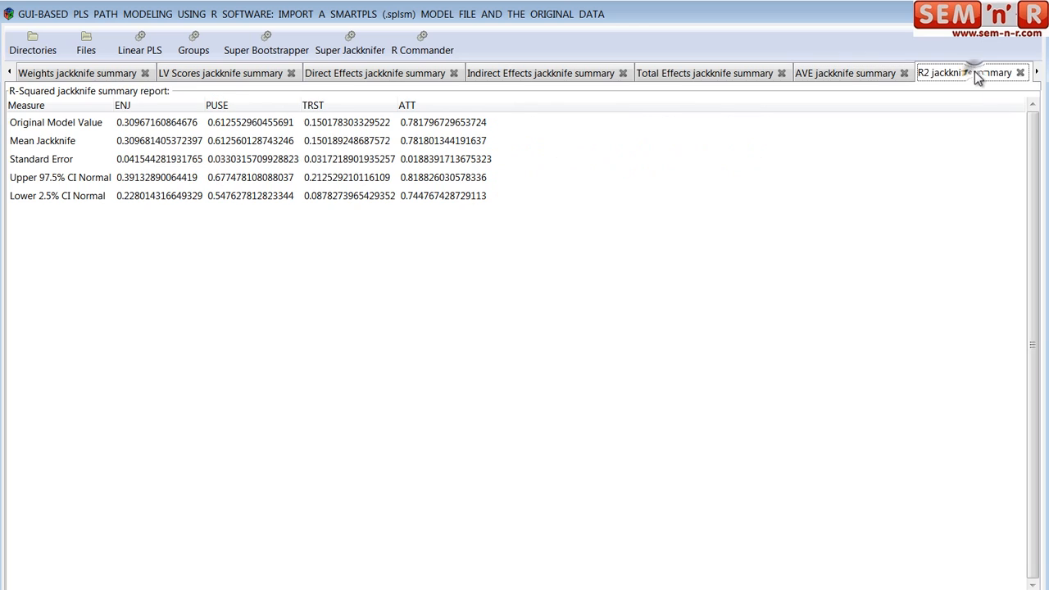
# - Review the jackknife summaries for average communality, redundancy, Cronbach's alpha, Dillon-Goldstein rho, first and second eigenvalues, and goodness of fit
pyautogui.click(1037, 72)
pyautogui.click(1037, 72)
pyautogui.click(1037, 72)
pyautogui.click(1038, 73)
pyautogui.click(1037, 73)
pyautogui.click(1038, 72)
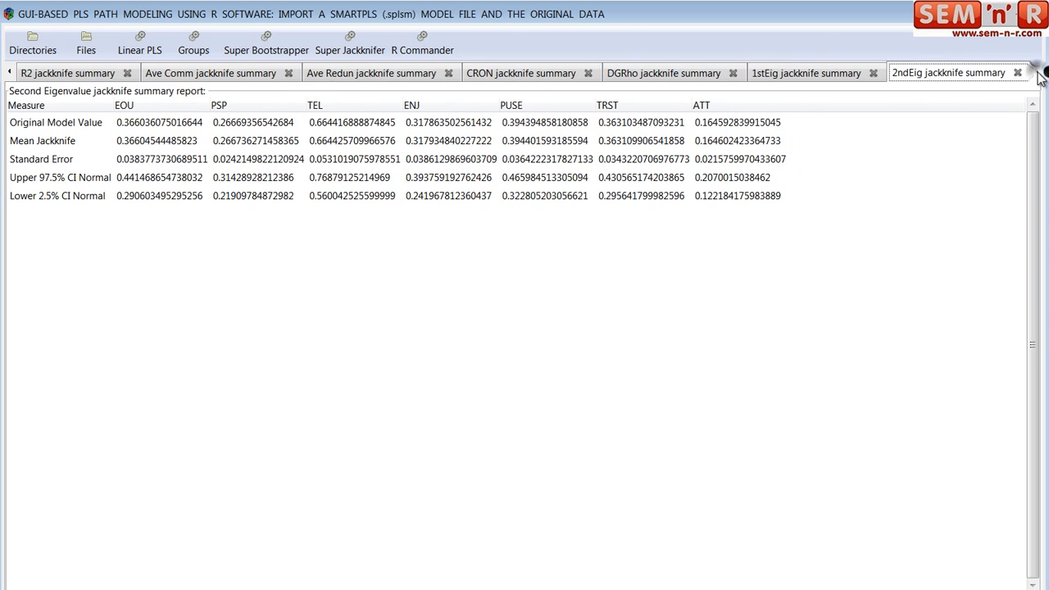
pyautogui.click(1038, 72)
pyautogui.click(111, 74)
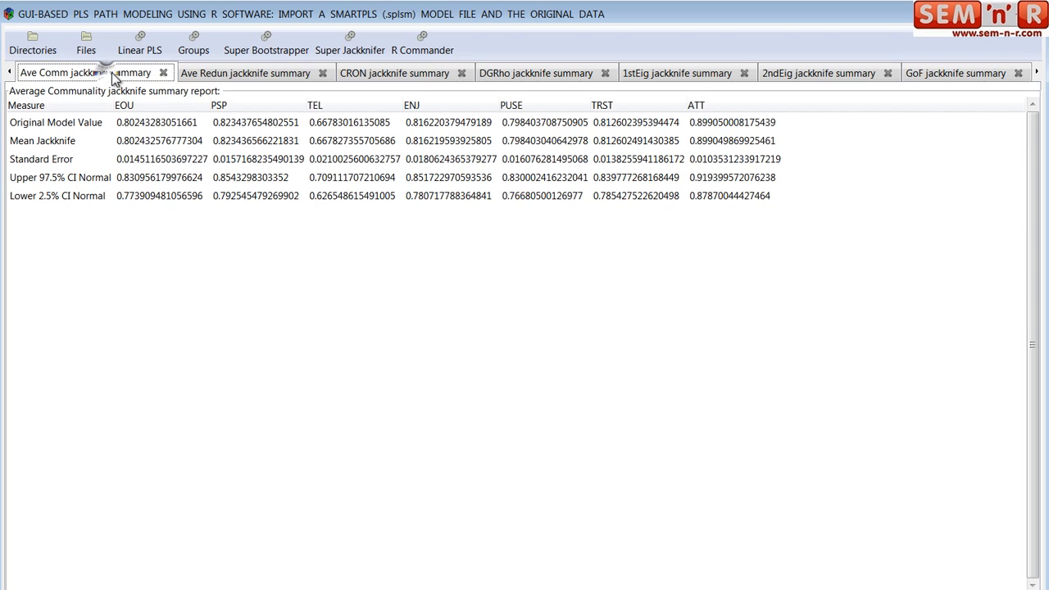
pyautogui.click(198, 73)
pyautogui.click(396, 74)
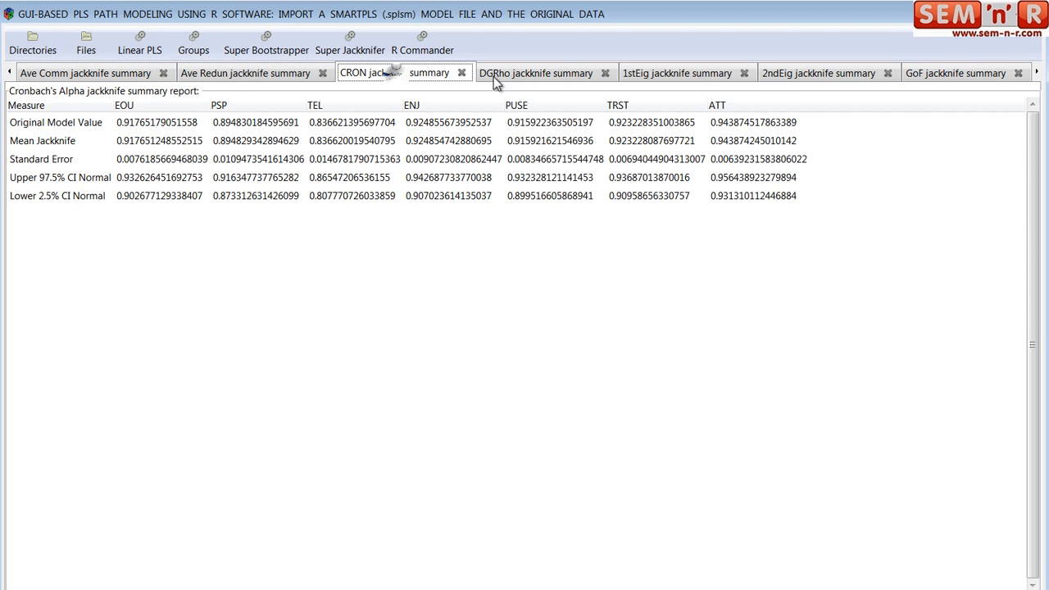
pyautogui.click(532, 75)
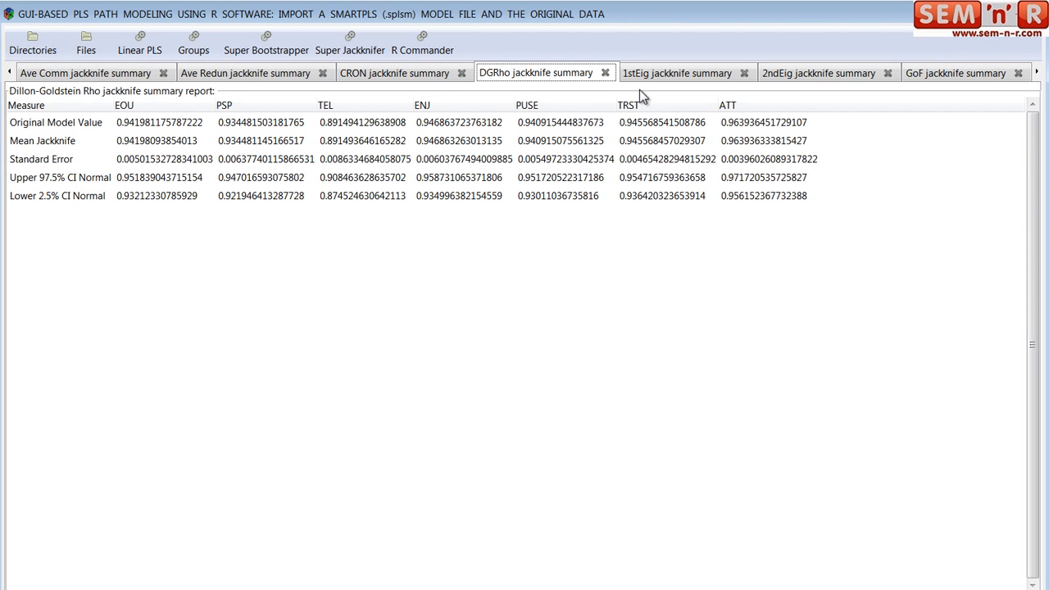
pyautogui.click(669, 78)
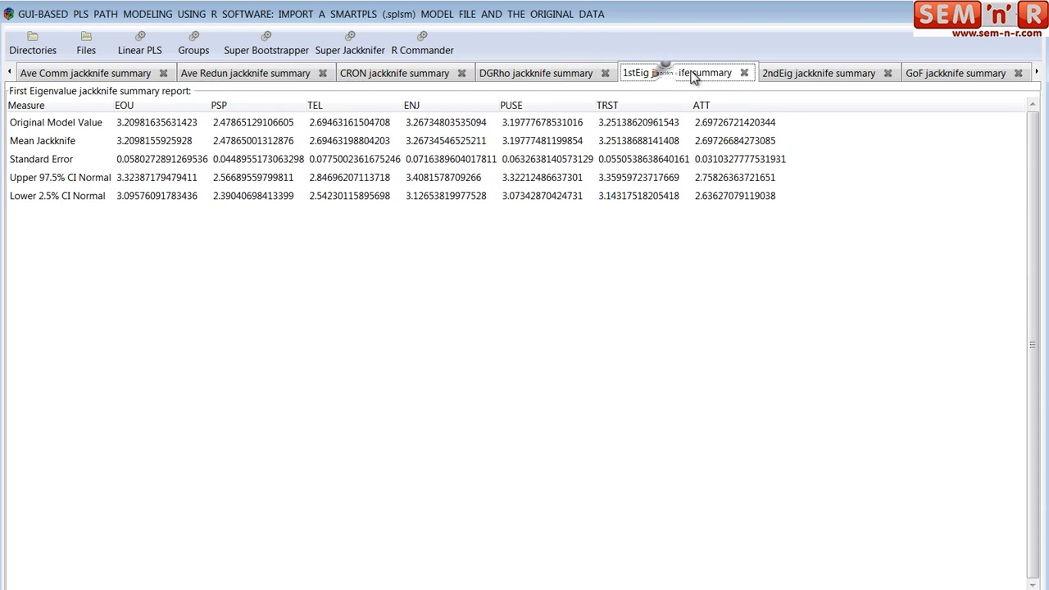
pyautogui.click(827, 75)
pyautogui.click(947, 74)
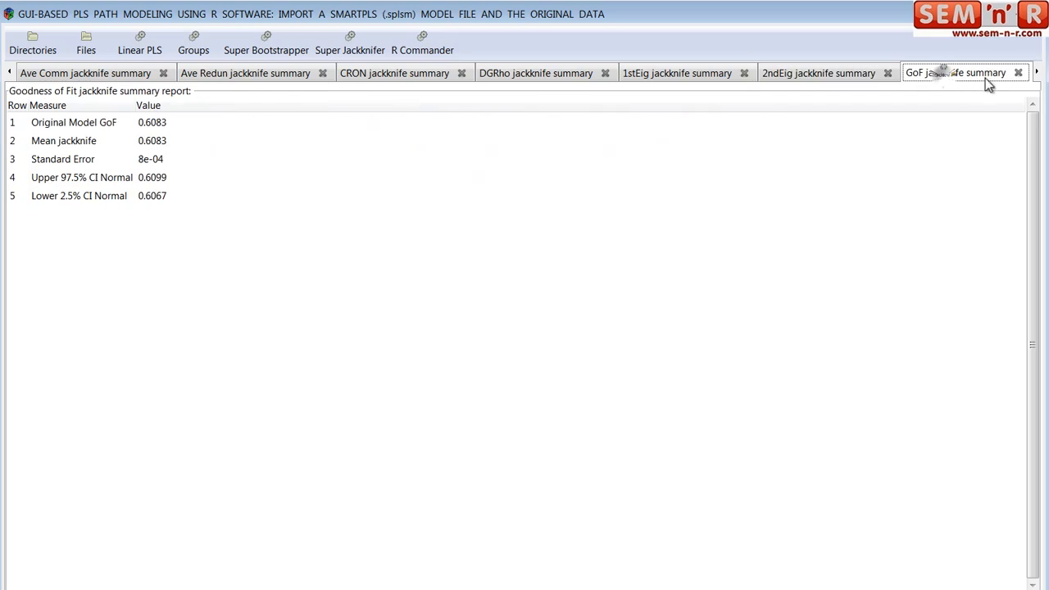
# - Browse the jackknife detail reports up to Average Redundancy and inspect its records through the last rows
pyautogui.click(1037, 73)
pyautogui.click(1036, 73)
pyautogui.click(1036, 73)
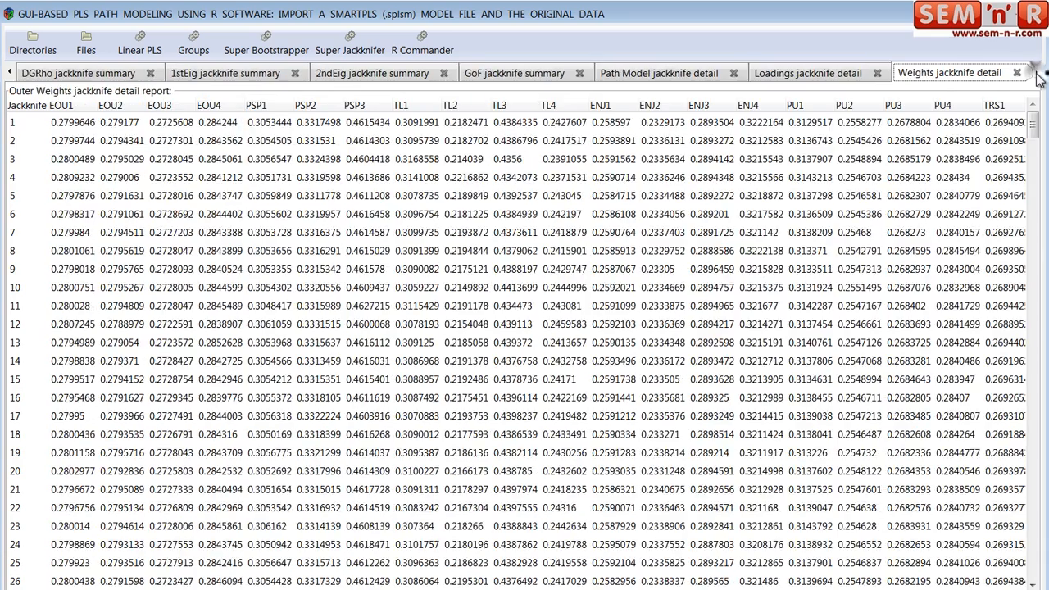
pyautogui.click(1037, 73)
pyautogui.click(1037, 73)
pyautogui.click(1037, 73)
pyautogui.click(1037, 73)
pyautogui.click(1037, 73)
pyautogui.click(1038, 73)
pyautogui.click(1037, 73)
pyautogui.click(1037, 73)
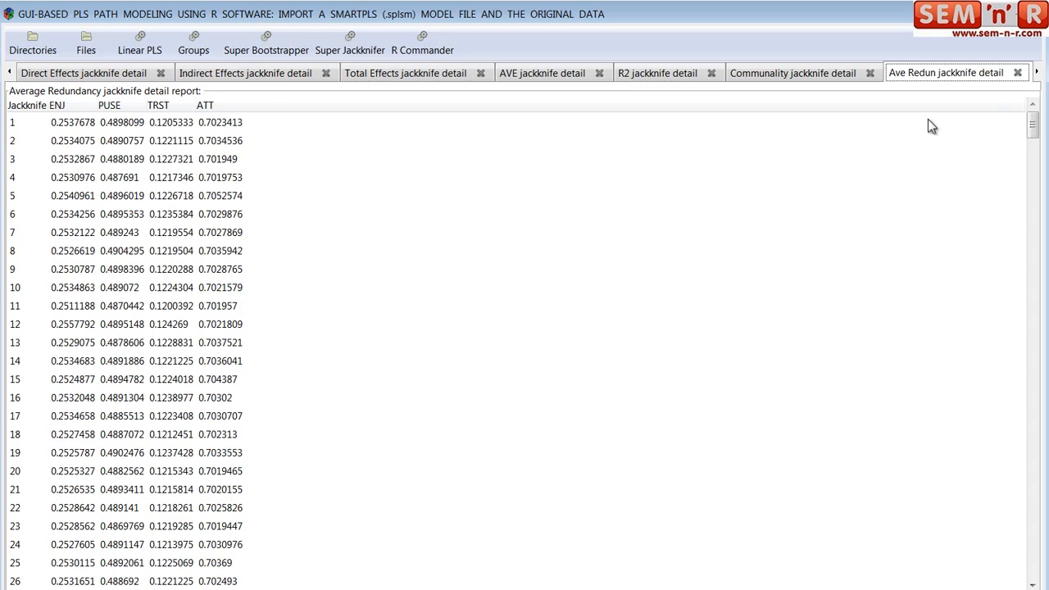
pyautogui.moveTo(1030, 126); pyautogui.dragTo(1019, 587)
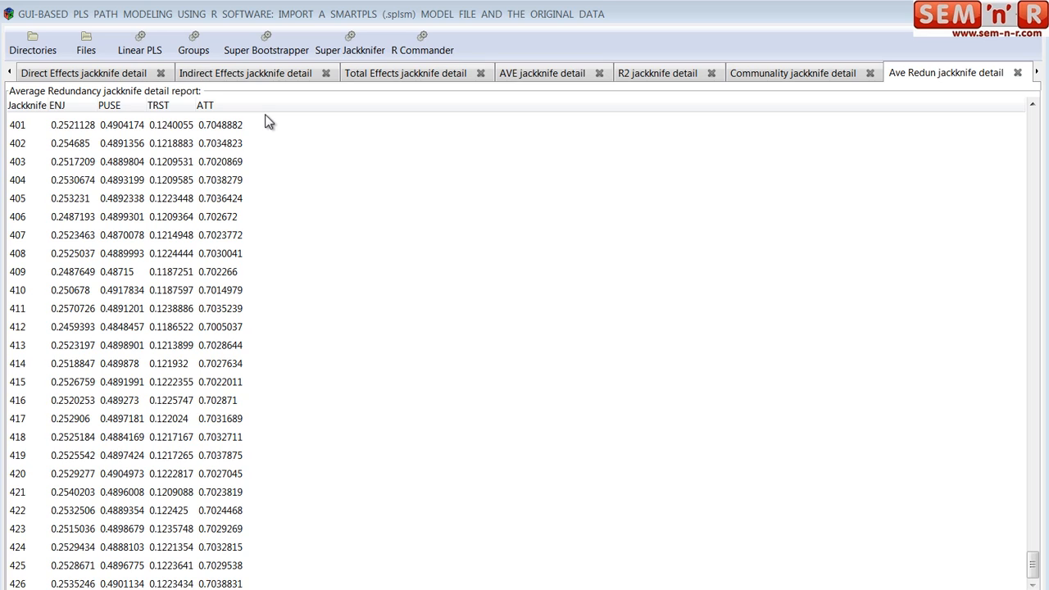
# - Switch to Windows Explorer, look over the saved files in the workspace's reports folder, and open the neighbouring graphics folder
pyautogui.rightClick(254, 74)
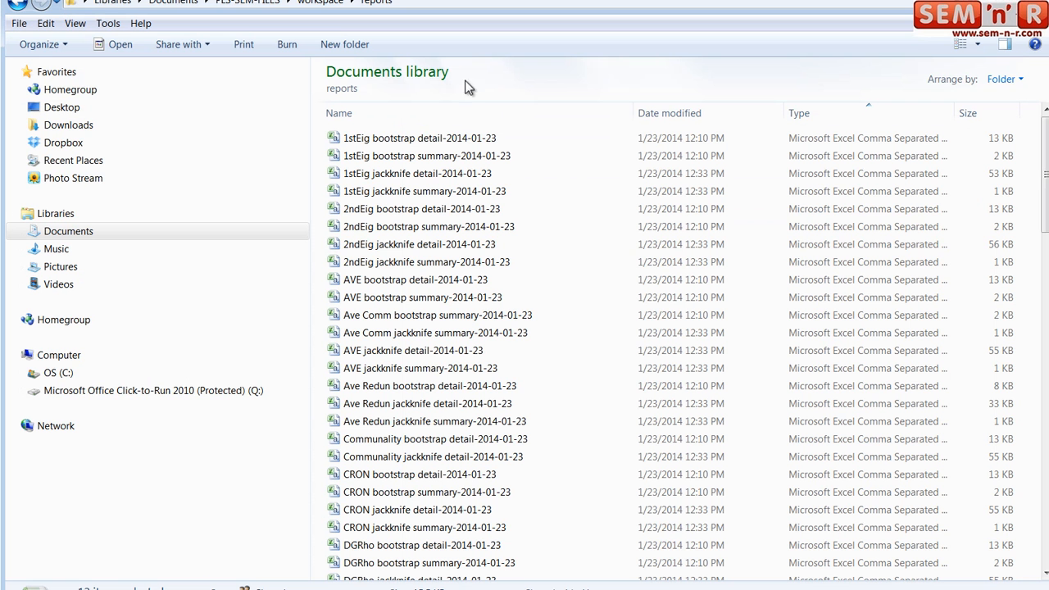
pyautogui.moveTo(1046, 166); pyautogui.dragTo(987, 149)
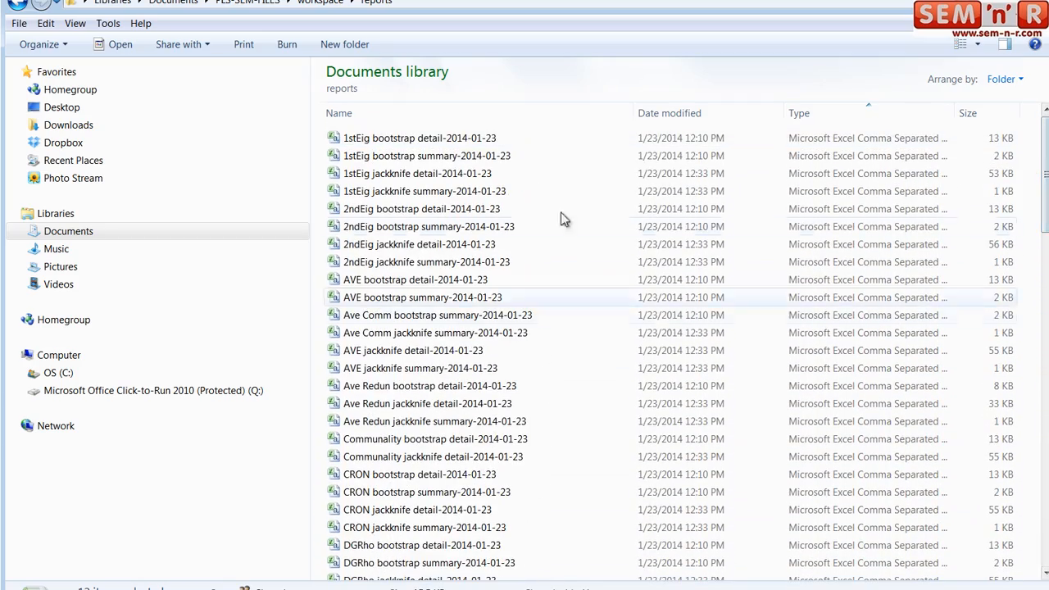
pyautogui.click(304, 6)
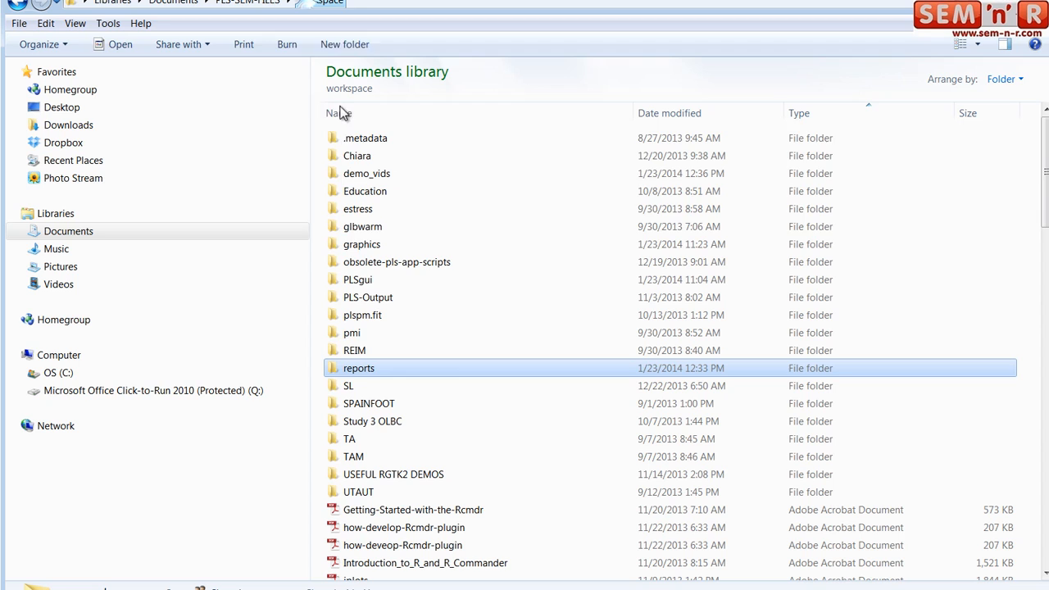
pyautogui.doubleClick(361, 245)
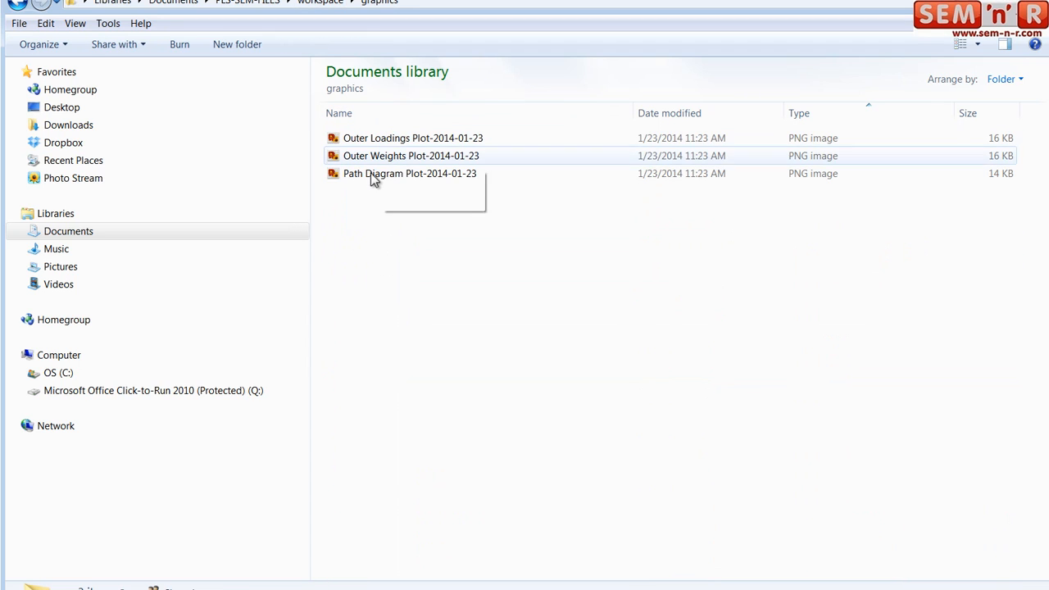